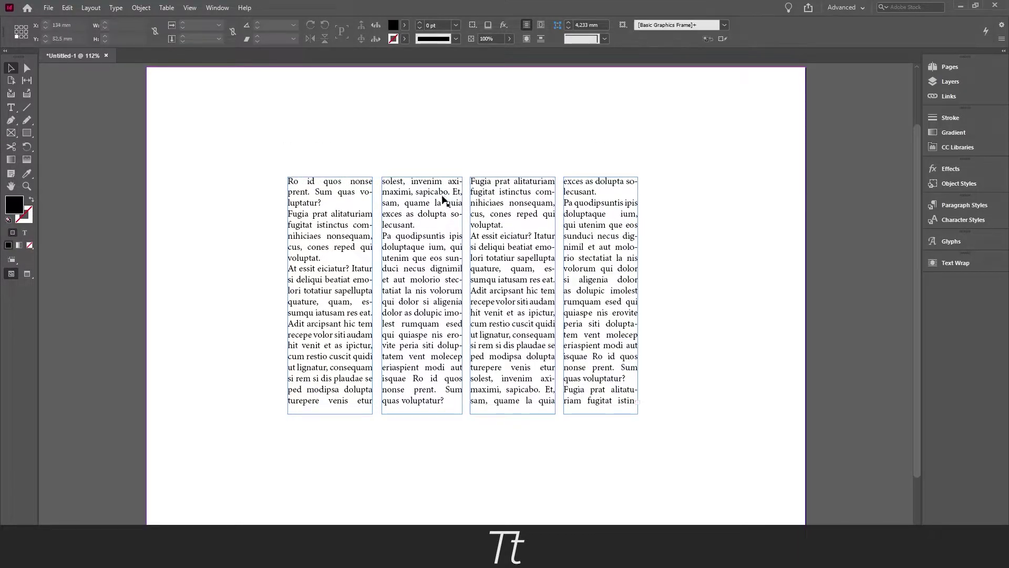
Step: Try shortening the first text frame to reflow the text, then undo the resize
left_click(342, 290)
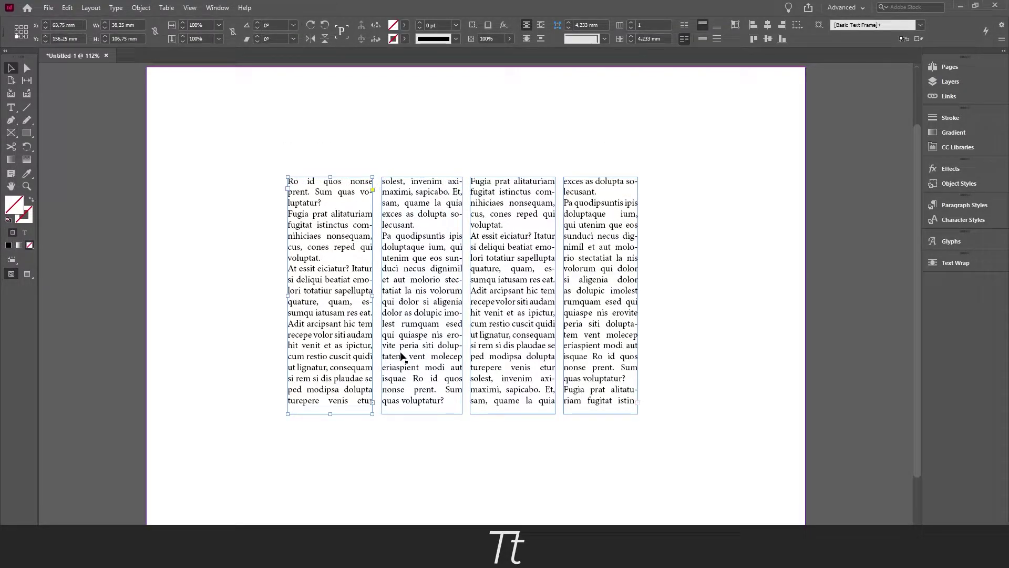
left_click_drag(331, 413, 332, 357)
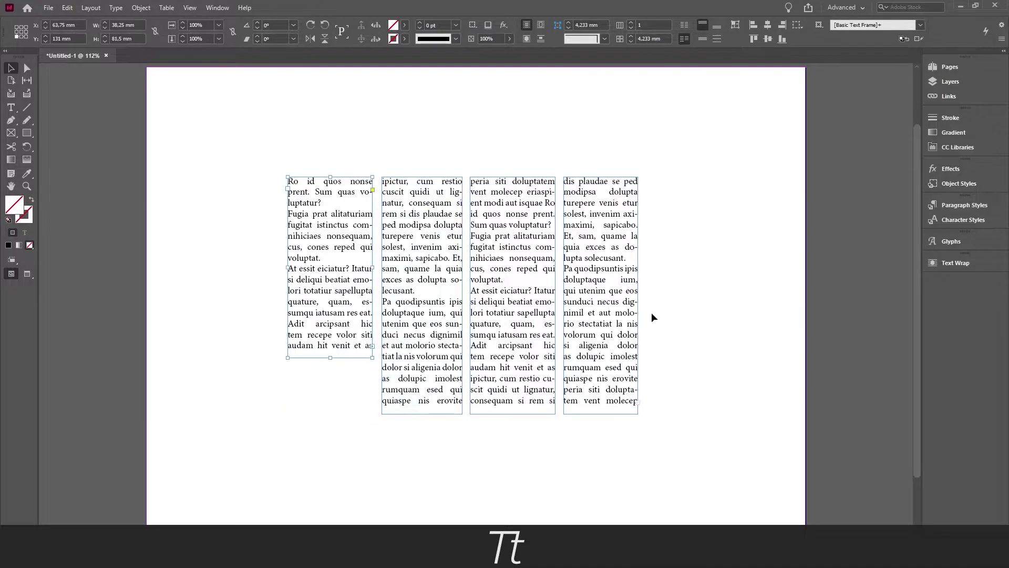
key("ctrl+z")
left_click(653, 284)
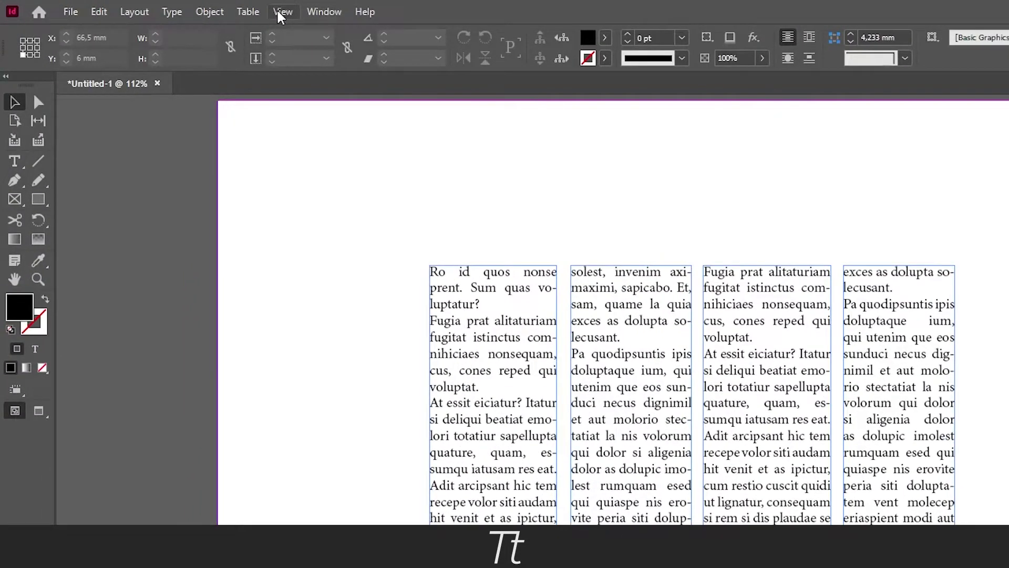
Step: Turn on Show Text Threads under View > Extras and select the first frame
left_click(281, 12)
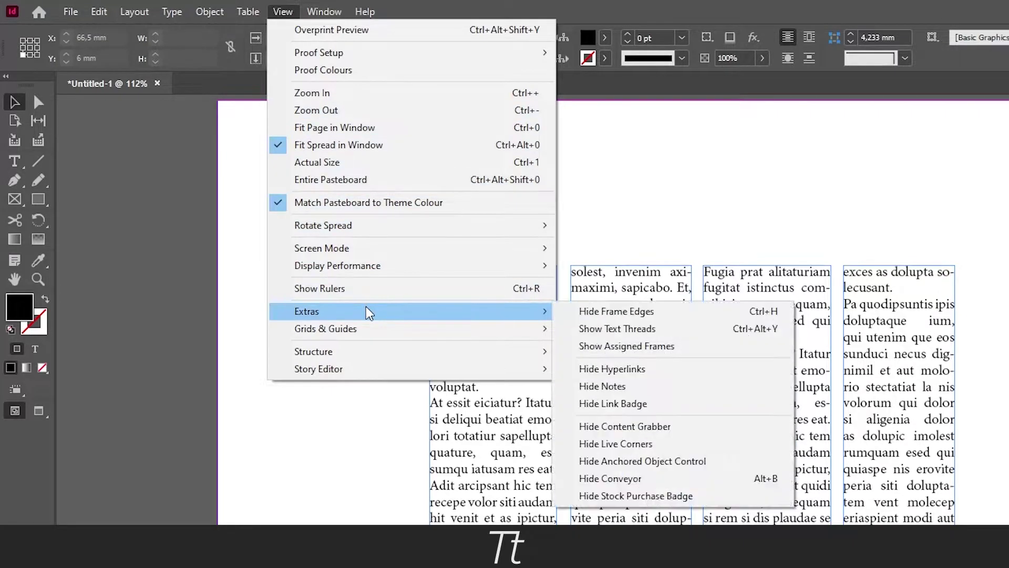
mouse_move(206, 207)
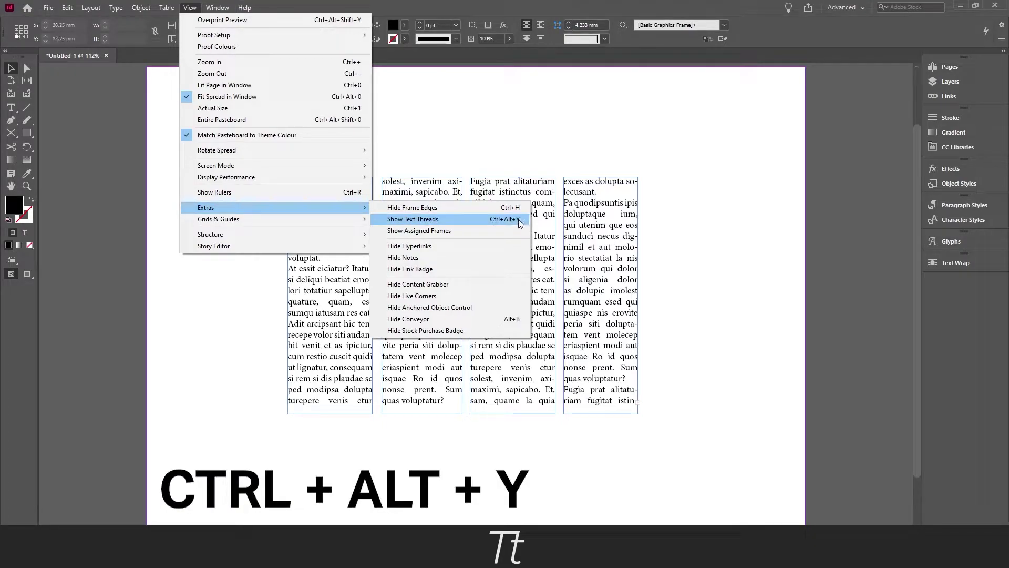
left_click(509, 219)
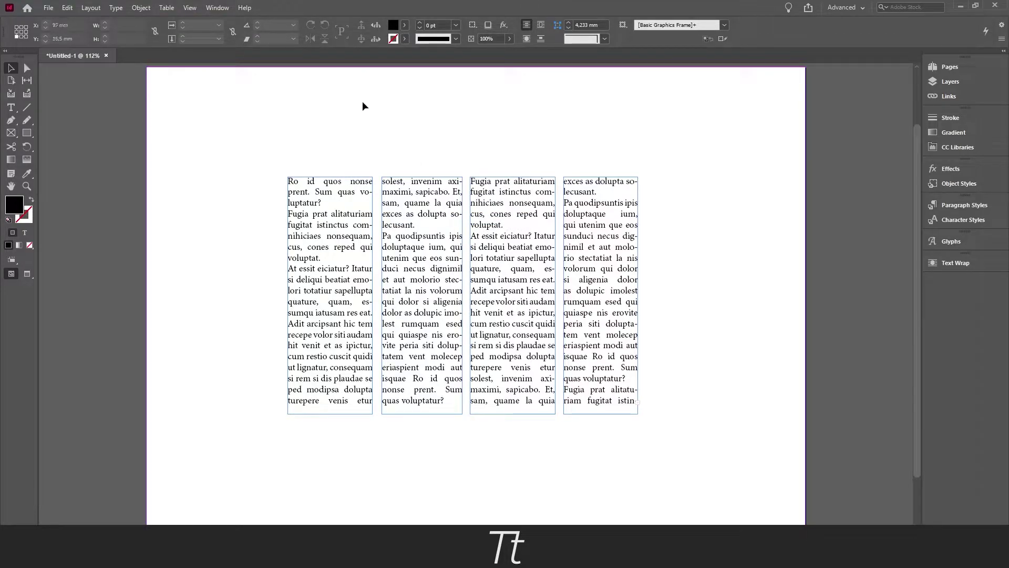
left_click(347, 191)
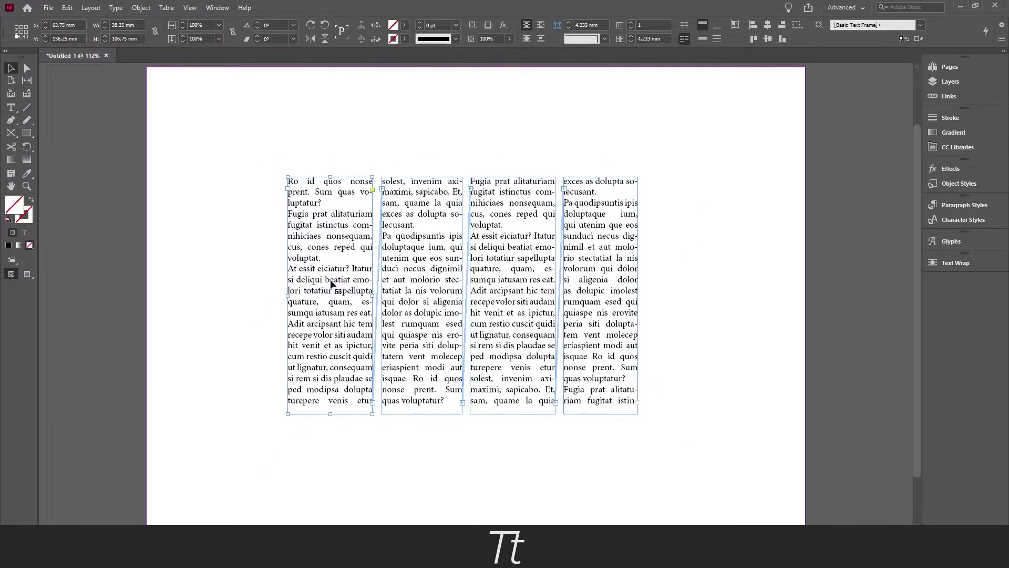
Step: Stagger the frames: first left and up, second slightly left, third up, fourth right
left_click_drag(336, 287, 273, 254)
left_click(326, 252)
left_click(386, 201)
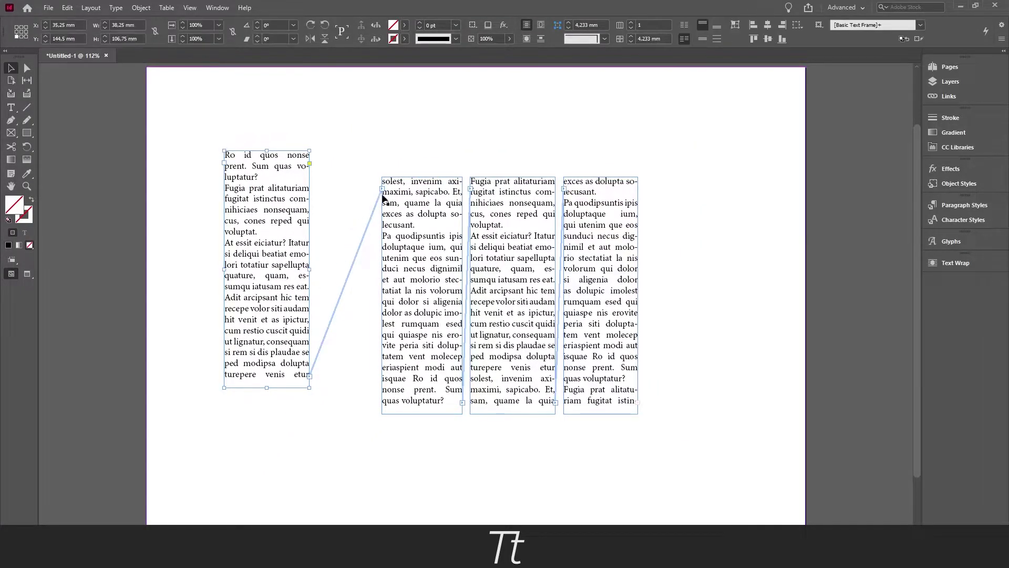
left_click_drag(393, 227, 367, 227)
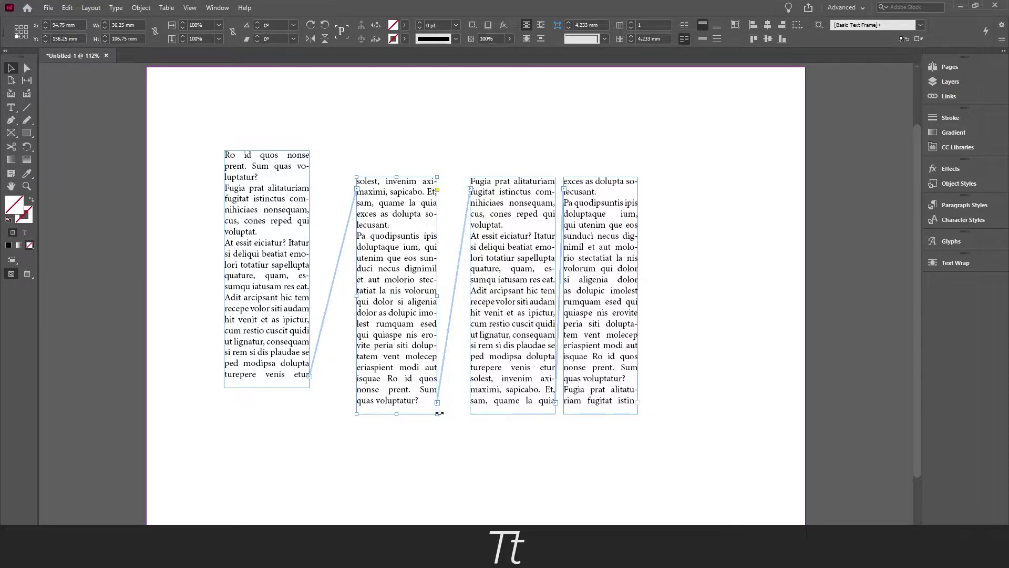
left_click_drag(520, 289, 501, 282)
left_click_drag(598, 227, 637, 219)
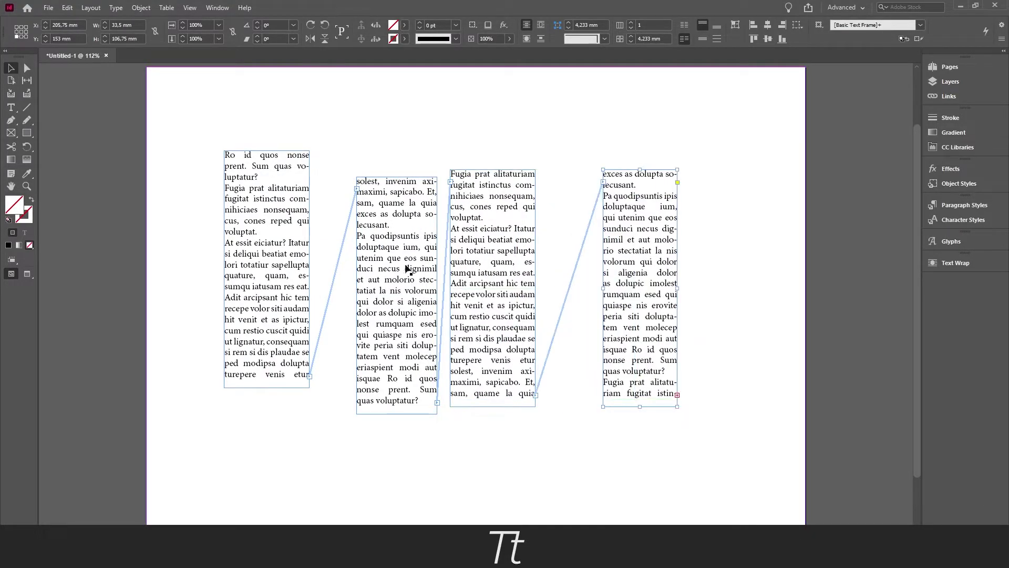
scroll(669, 319, "down", 3)
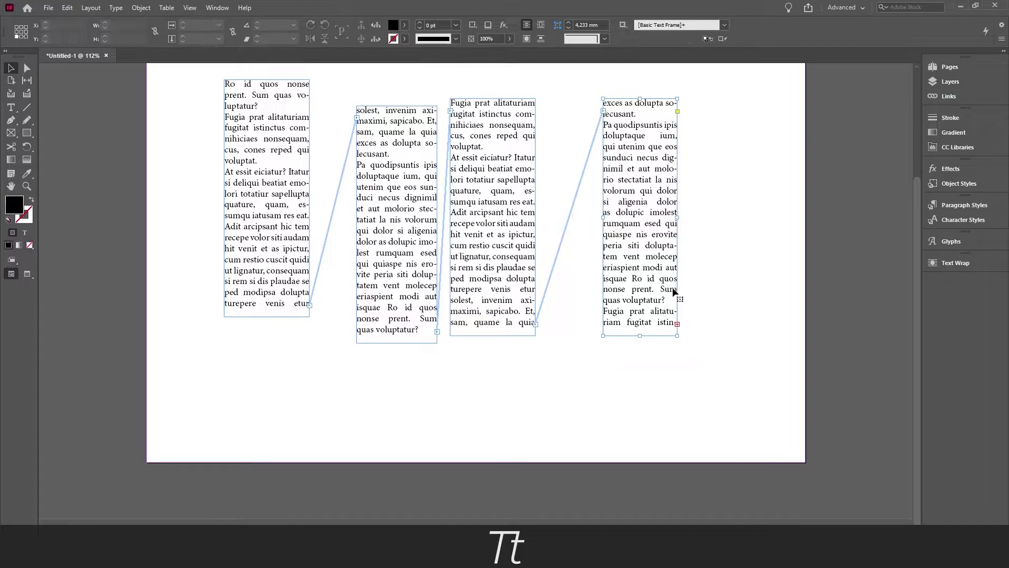
Step: Flow the fourth frame's overset text into a new right-side frame placed lower
left_click(677, 324)
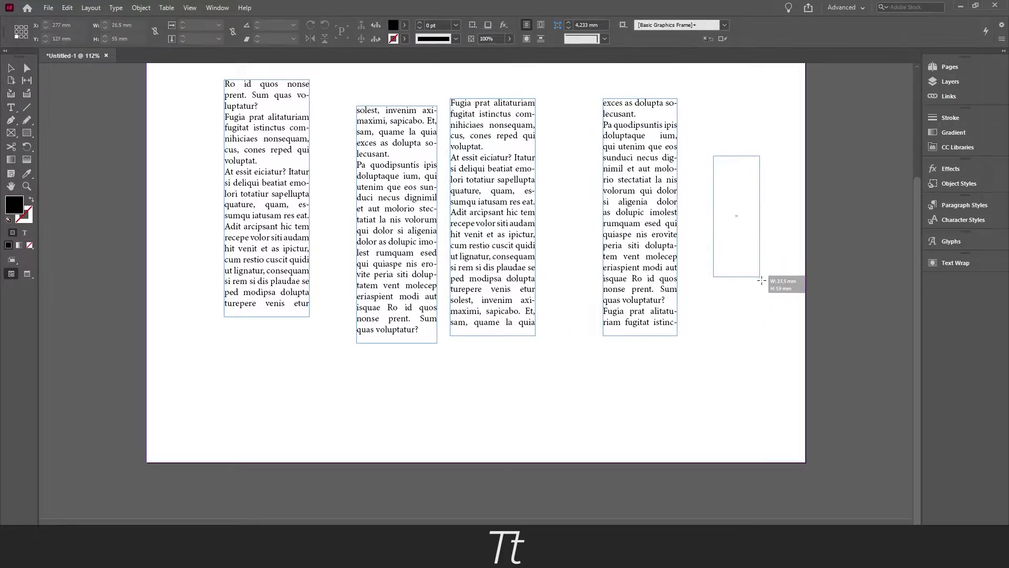
left_click_drag(713, 156, 782, 315)
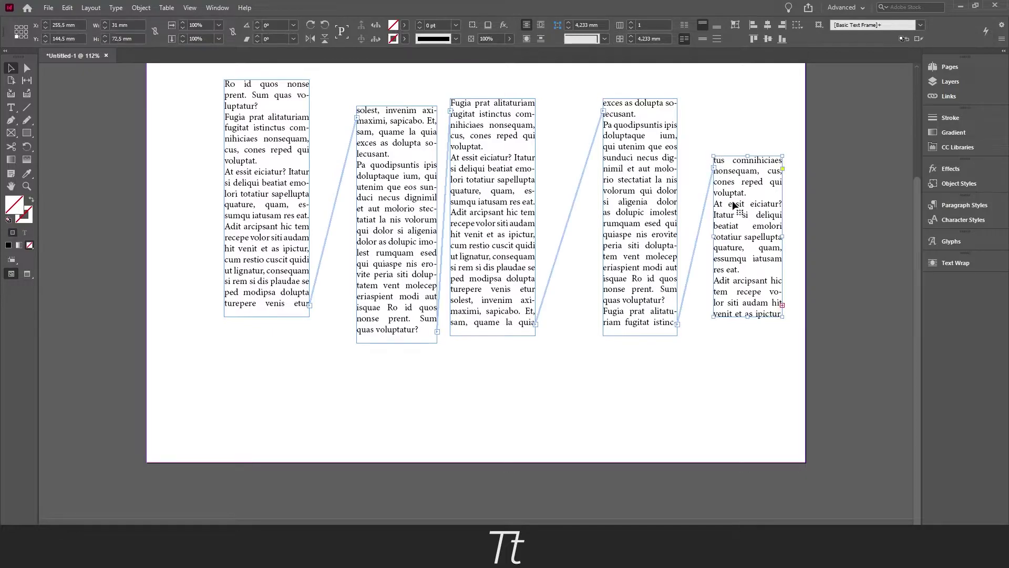
left_click_drag(732, 212, 724, 281)
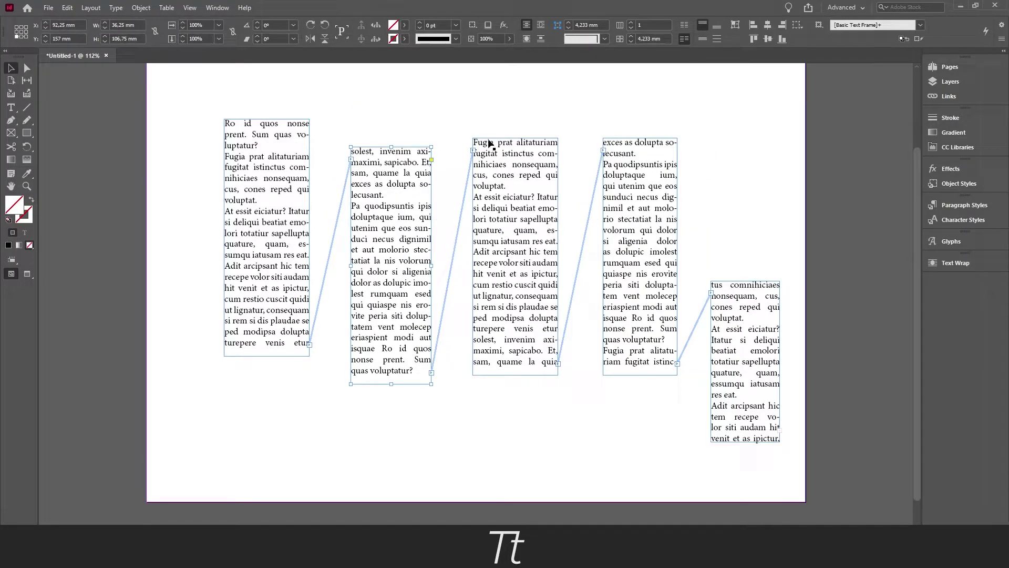
scroll(352, 206, "up", 1)
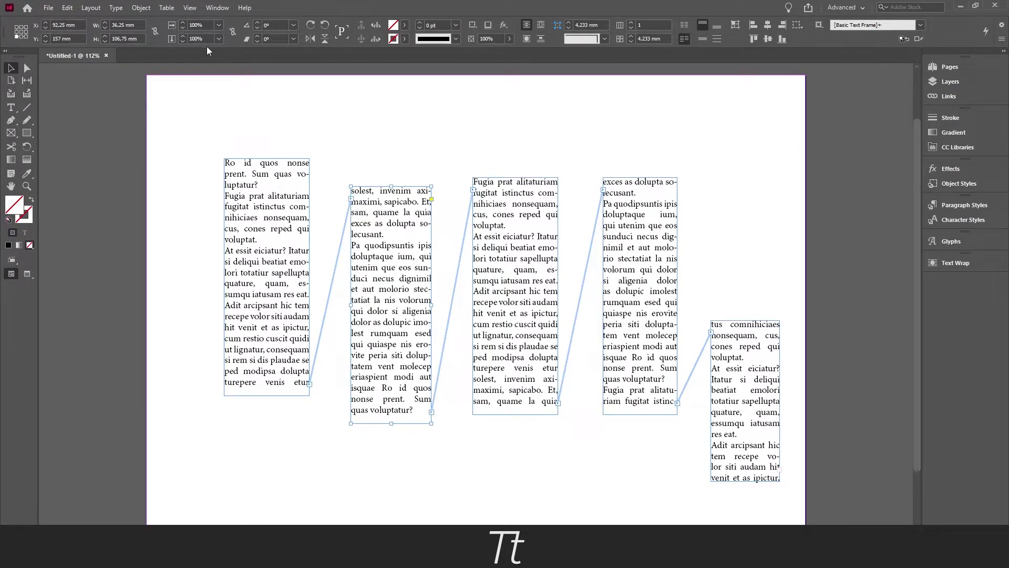
left_click(194, 10)
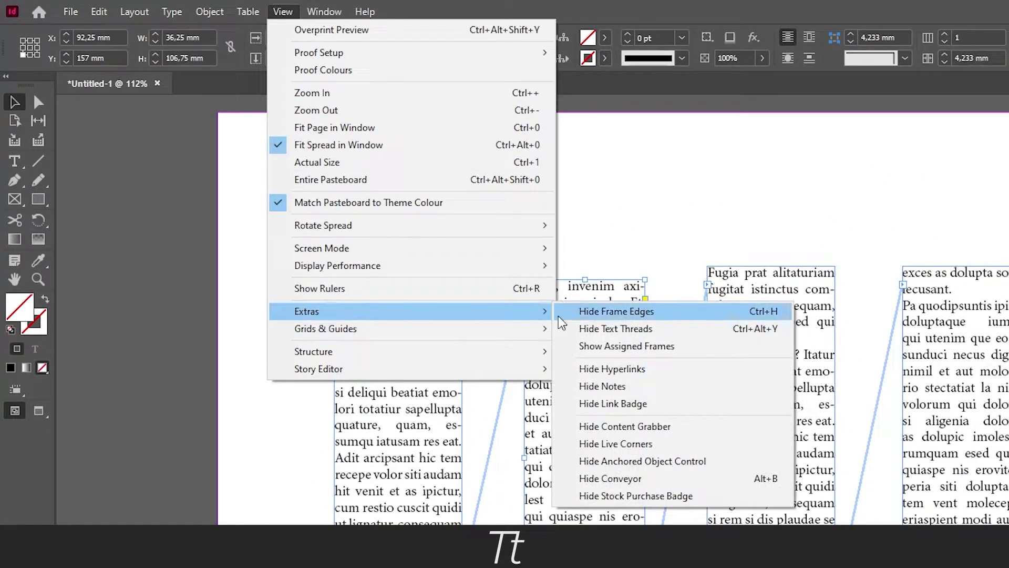
mouse_move(236, 207)
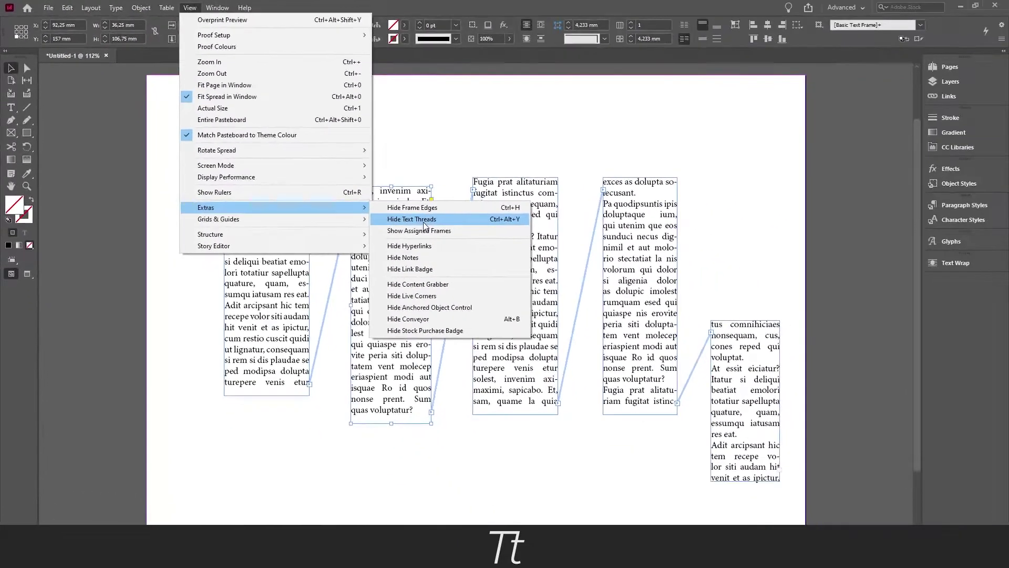
left_click(426, 219)
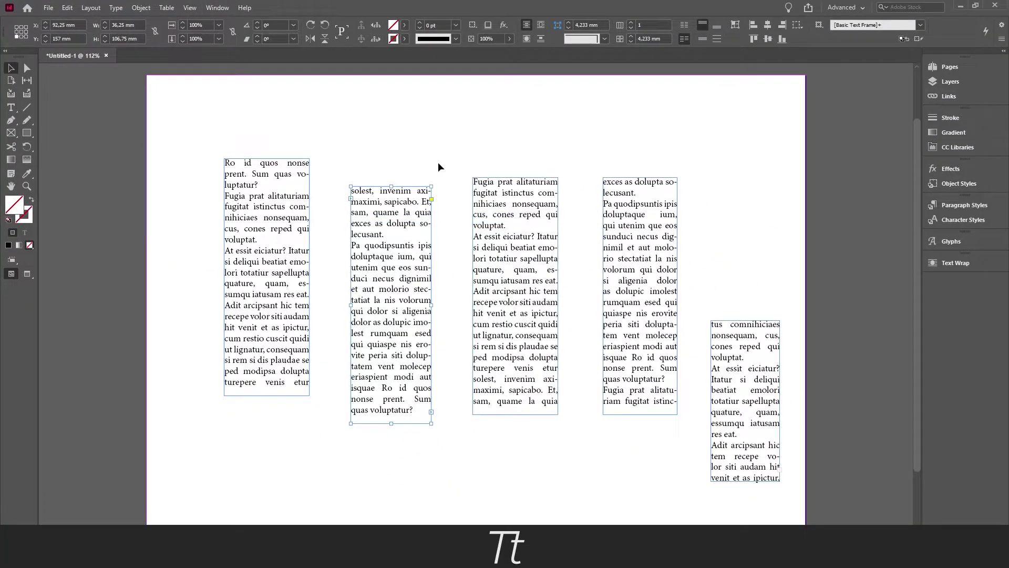
key("ctrl+alt+y")
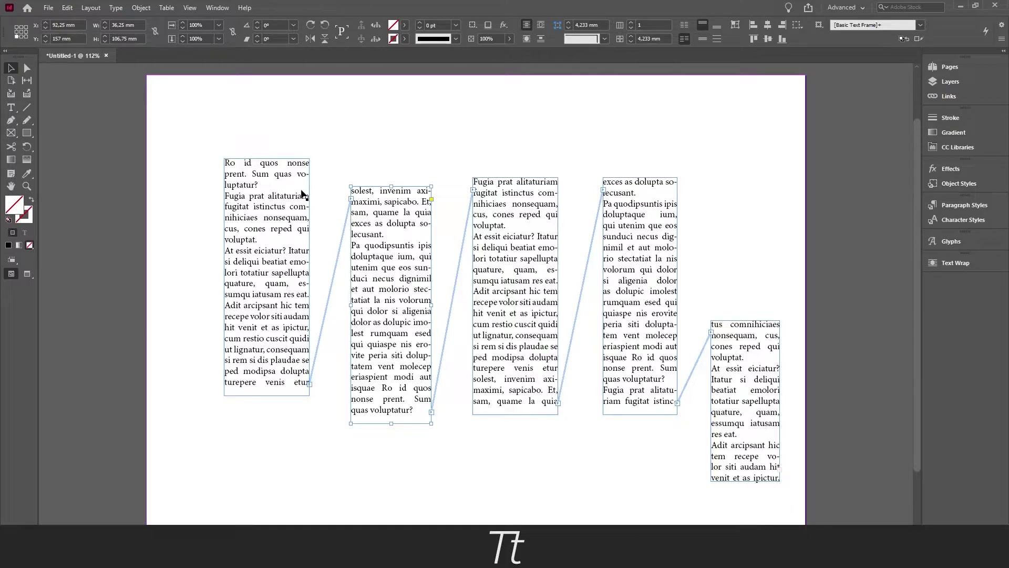